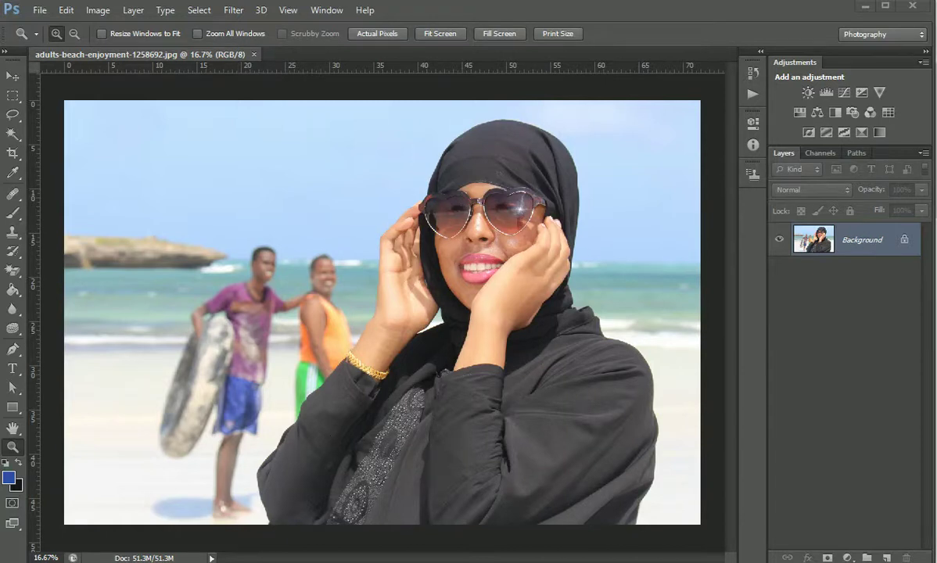
- Choose the Quick Selection tool and set its brush size to 117 px
left_click(11, 137)
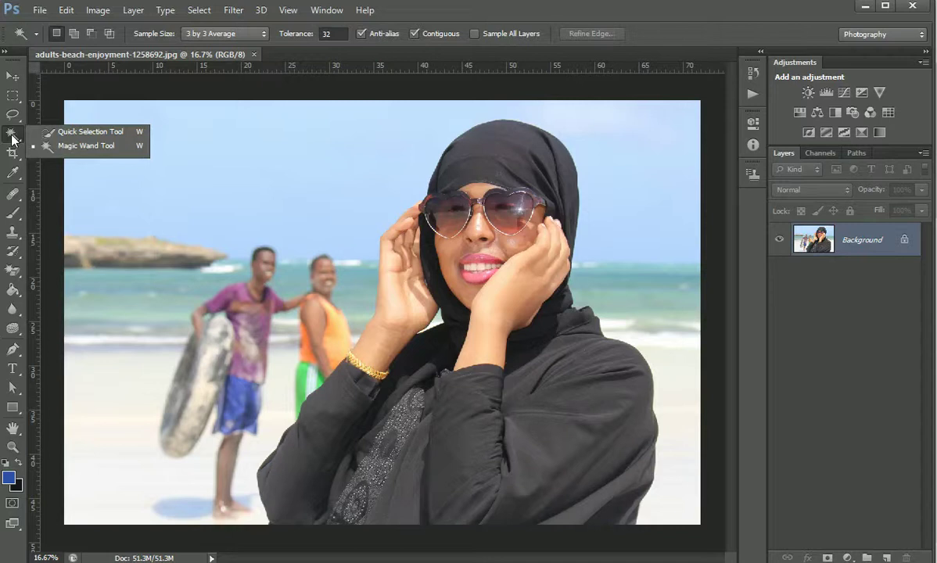
left_click(82, 132)
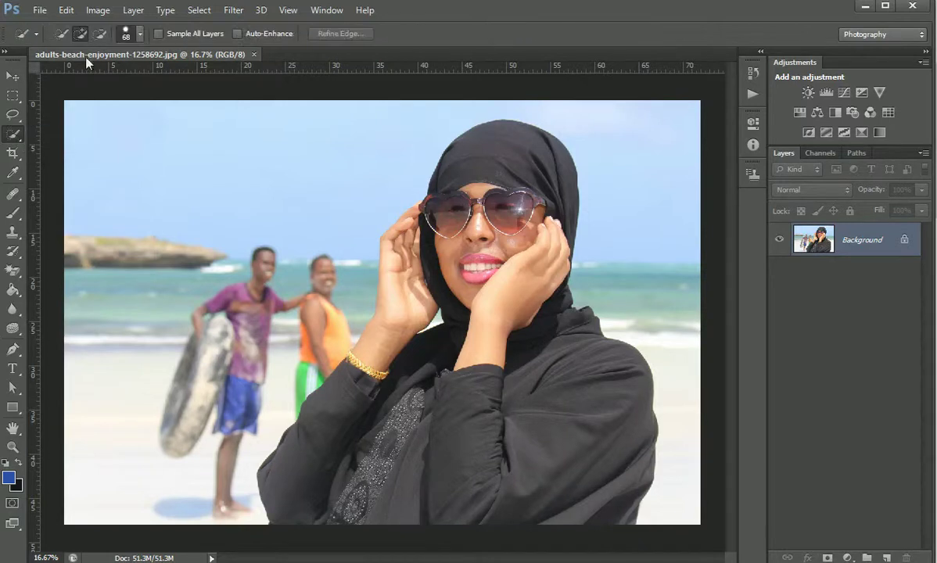
left_click(140, 34)
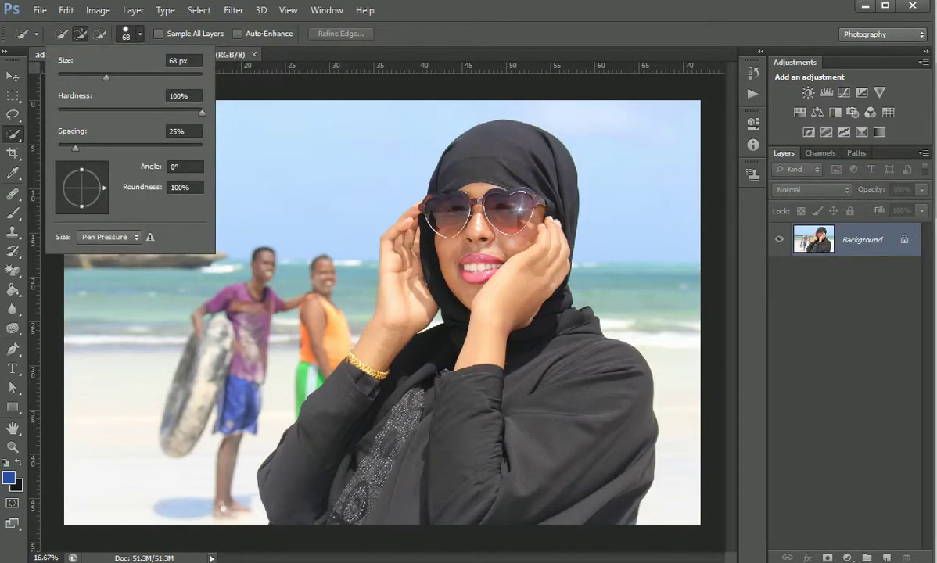
mouse_move(107, 76)
left_mouse_down()
mouse_move(144, 78)
mouse_move(104, 79)
mouse_move(136, 82)
left_mouse_up()
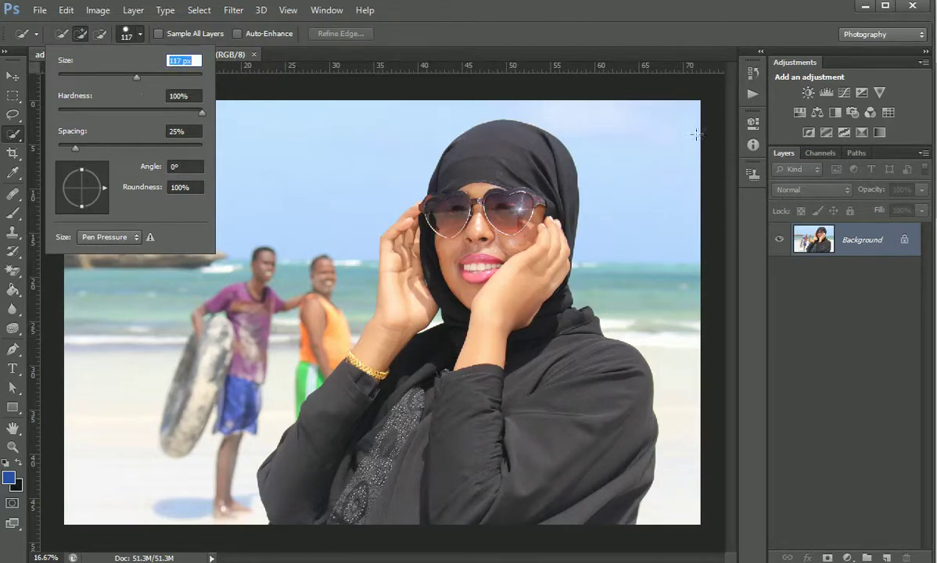
left_click(250, 68)
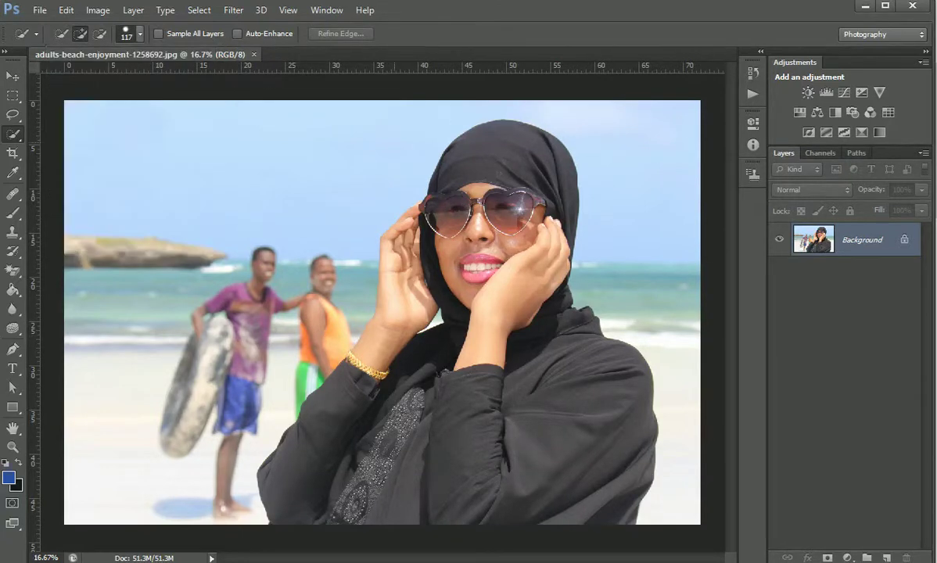
- Convert the locked Background into a regular layer, keeping the suggested name Layer 0
double_click(866, 246)
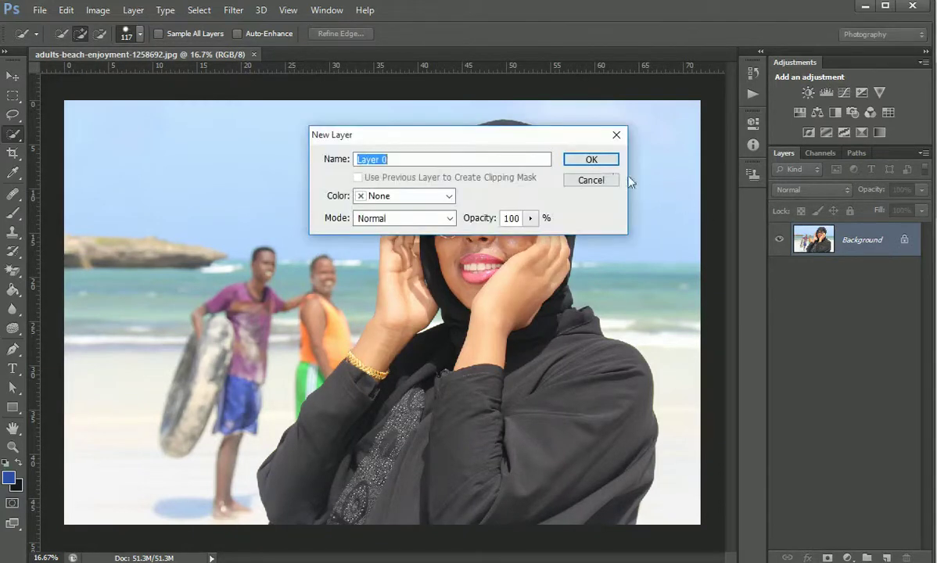
left_click(592, 160)
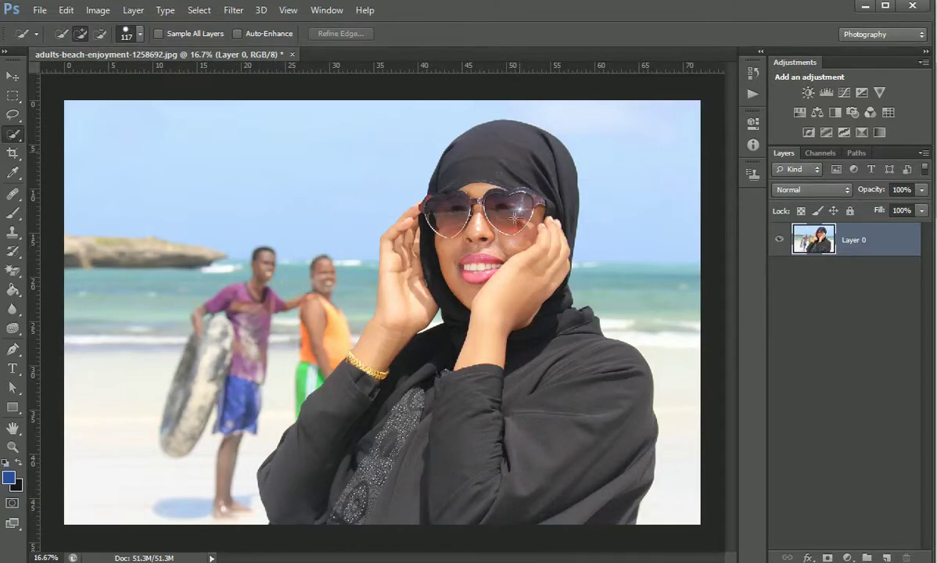
- Select the whole woman, including her hands and arms, with Quick Selection and add a layer mask from that selection
mouse_move(477, 307)
left_mouse_down()
mouse_move(506, 340)
mouse_move(487, 370)
mouse_move(457, 352)
mouse_move(452, 377)
mouse_move(487, 438)
left_mouse_up()
left_click(506, 339)
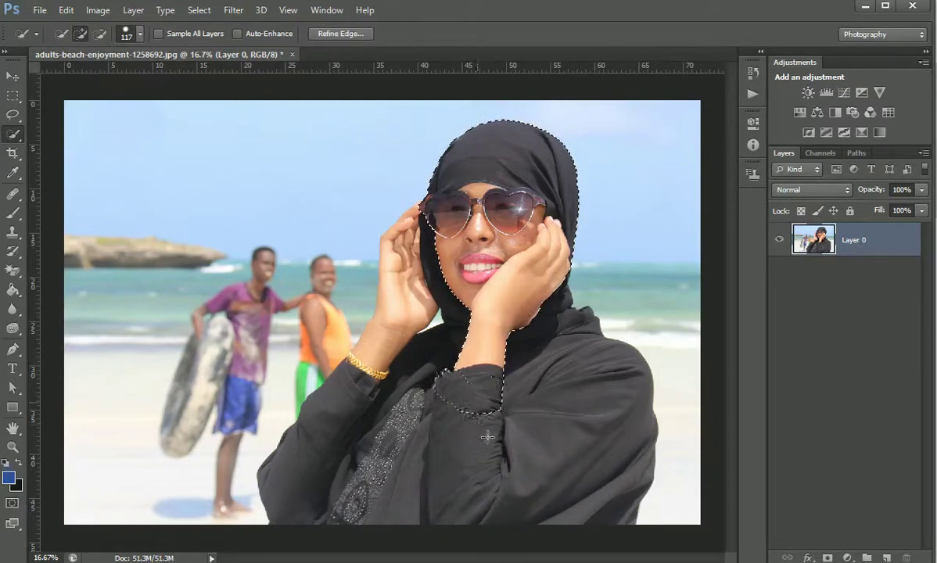
key("ctrl+d")
left_click(300, 490)
left_click(395, 338)
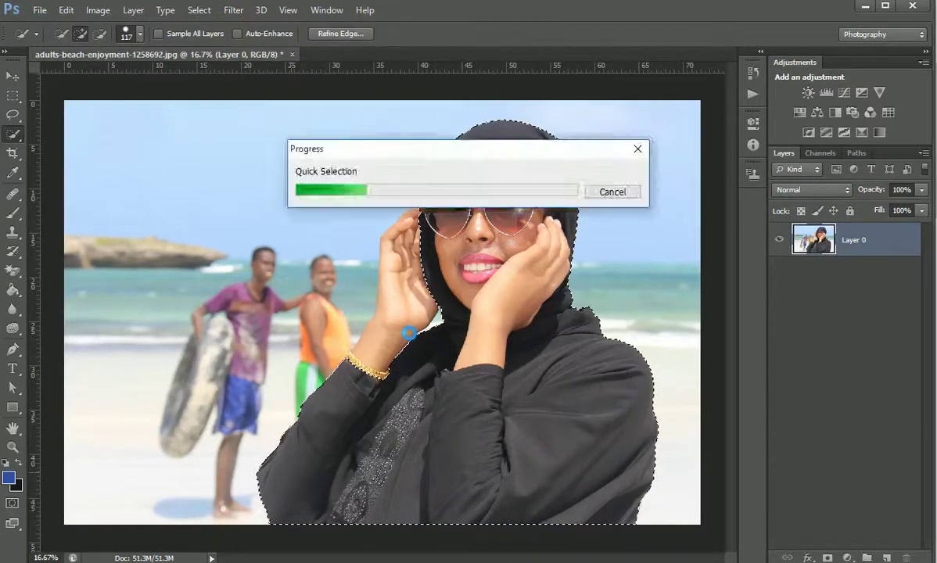
mouse_move(454, 374)
left_mouse_down()
mouse_move(512, 351)
mouse_move(495, 340)
left_mouse_up()
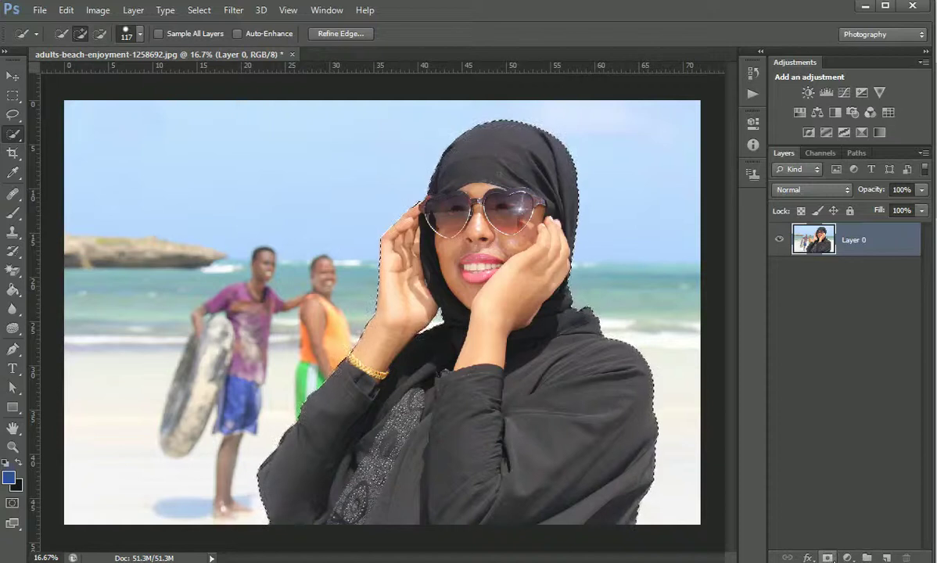
left_click(827, 558)
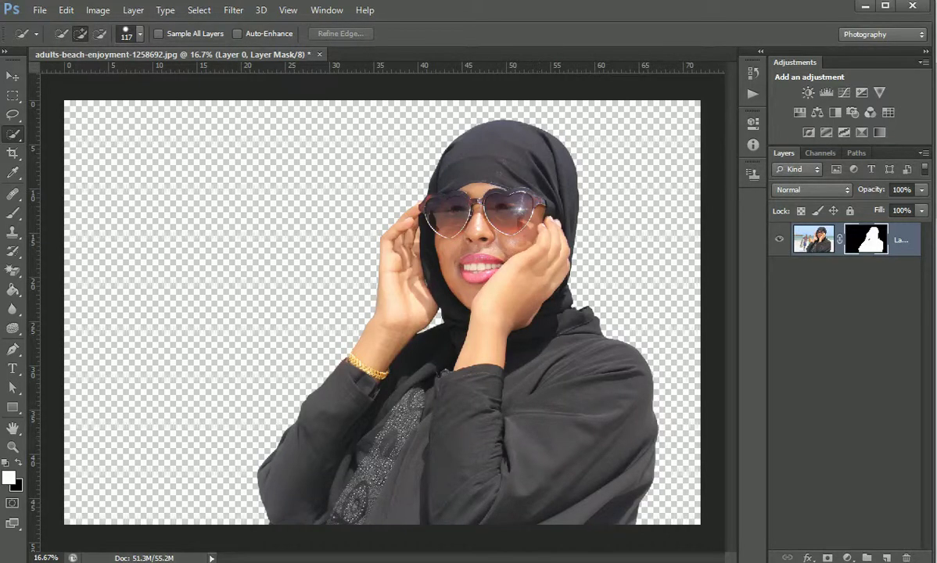
key("z")
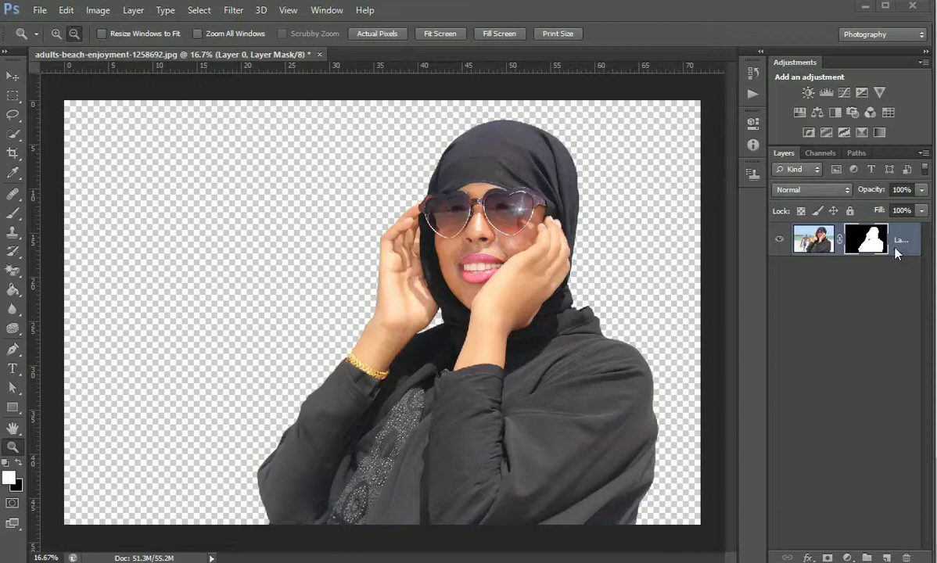
left_click(813, 237)
left_click(867, 239)
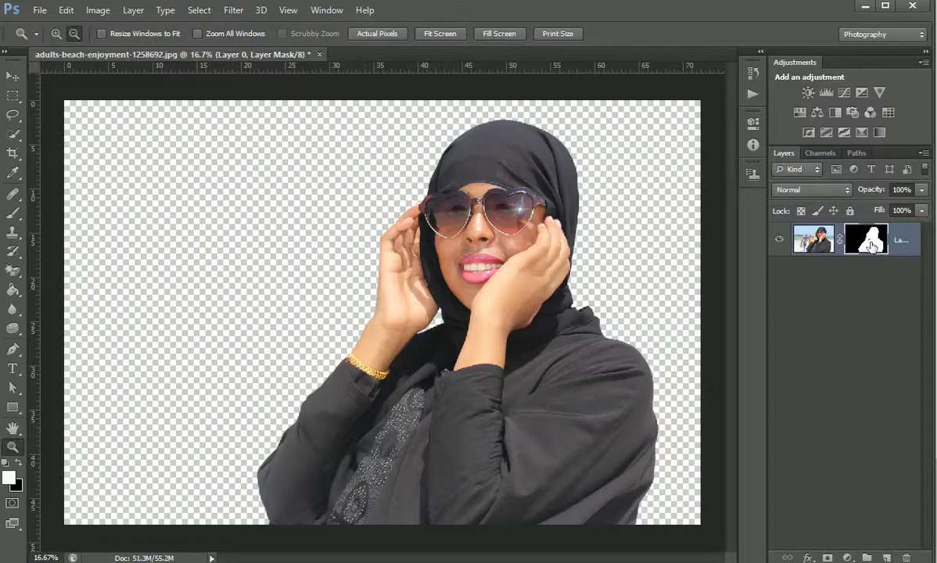
left_click(868, 244, "ctrl")
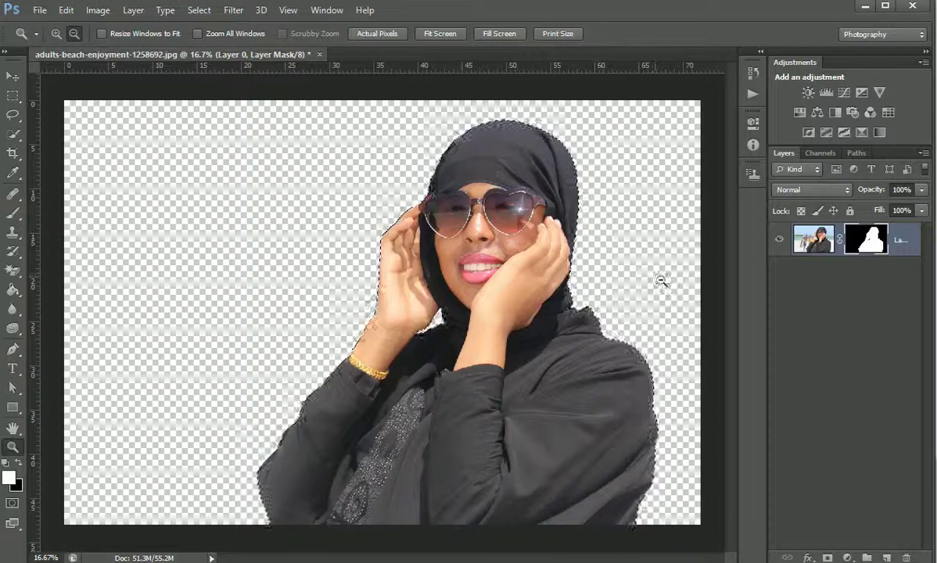
key("ctrl+d")
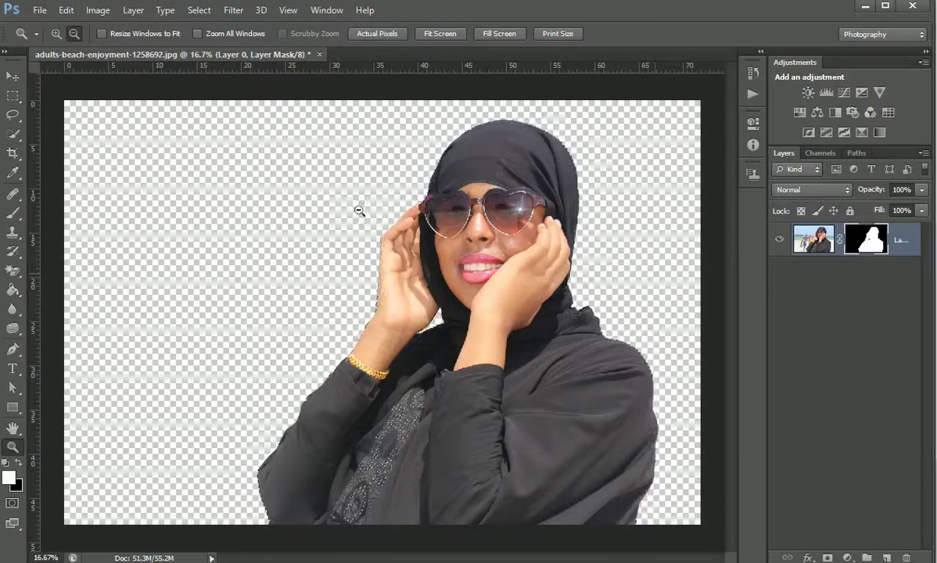
- Place the beach-dawn-dusk-292442 image at 90% scale and move its layer beneath the masked layer of the woman
key("v")
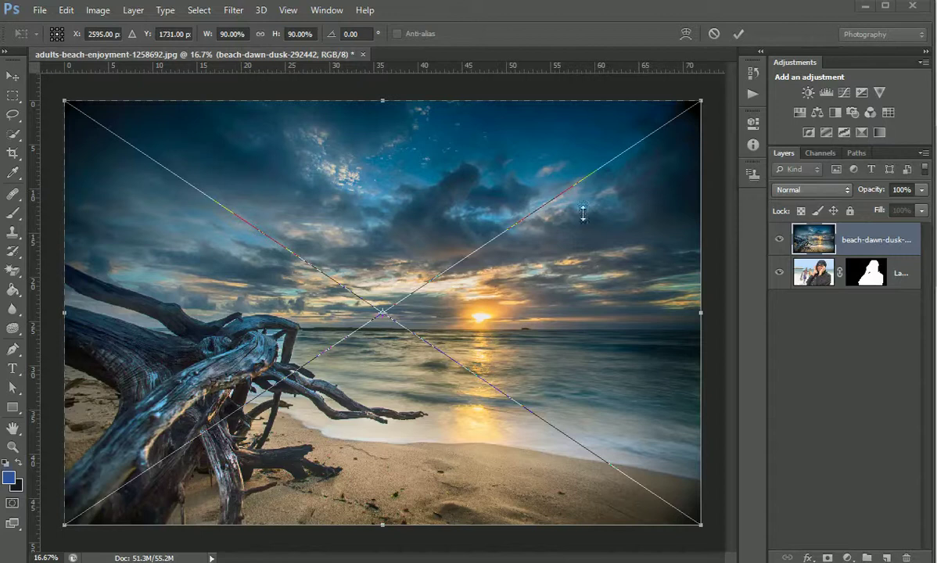
left_click(738, 34)
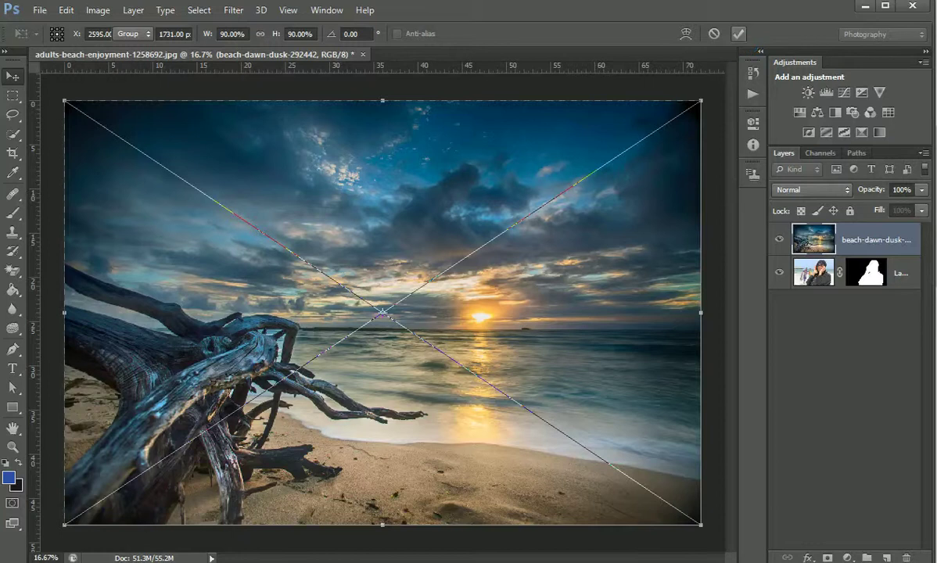
left_click(12, 447)
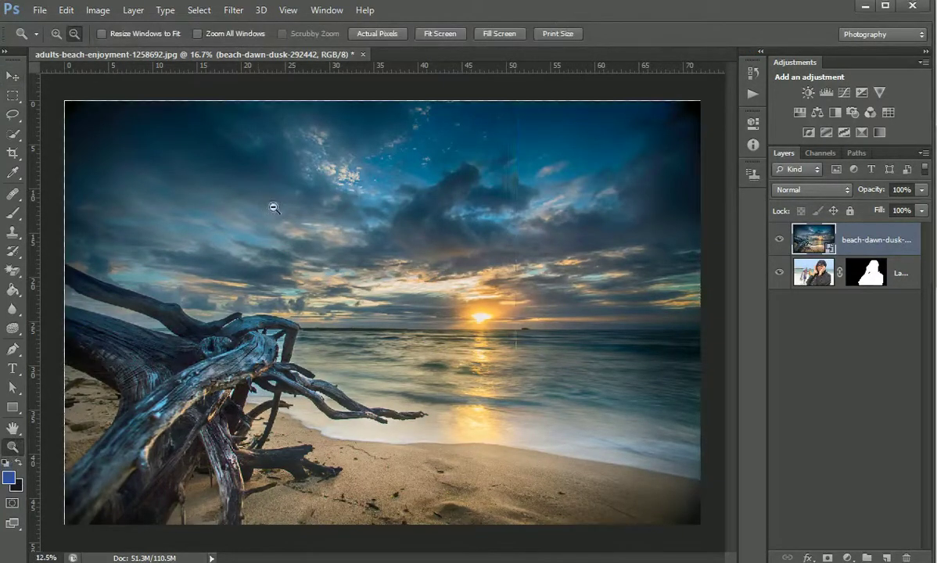
left_click(263, 197, "alt")
left_click(12, 76)
left_click(816, 249, "ctrl")
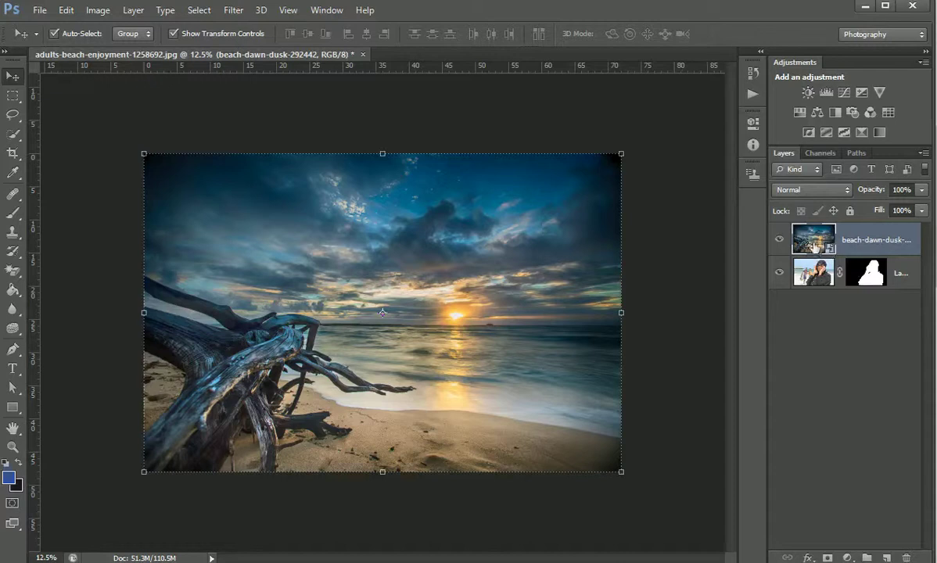
left_click_drag(816, 244, 843, 279)
key("ctrl+d")
- Examine the cut-out edges around the woman's headscarf, hand and shoulder against the new background
left_click(13, 447)
left_click(56, 34)
left_click(450, 251)
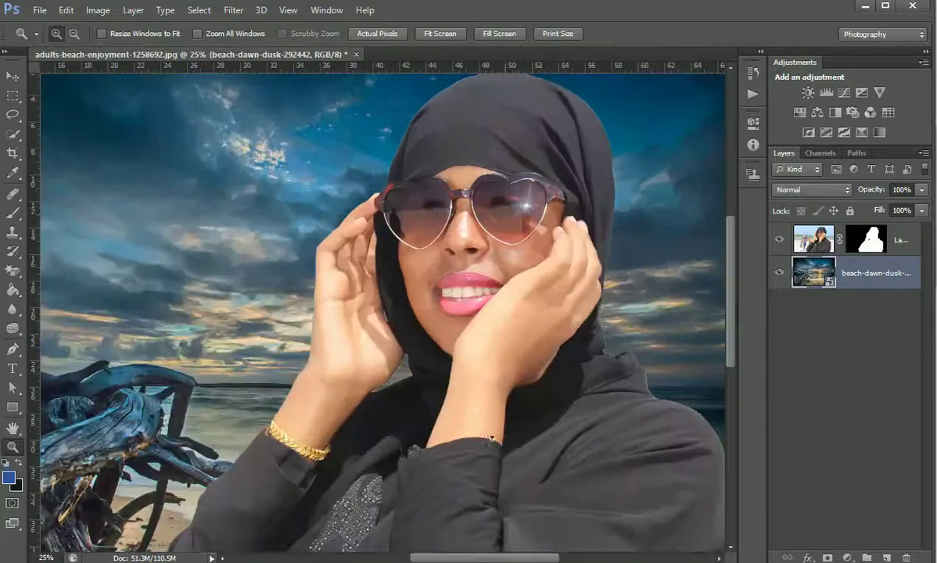
left_click_drag(503, 560, 548, 558)
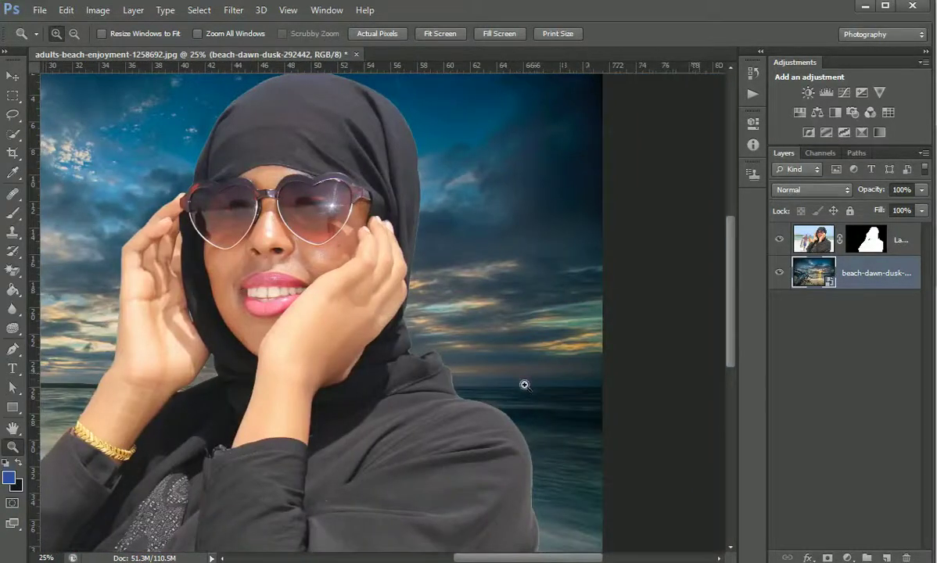
left_click(473, 373)
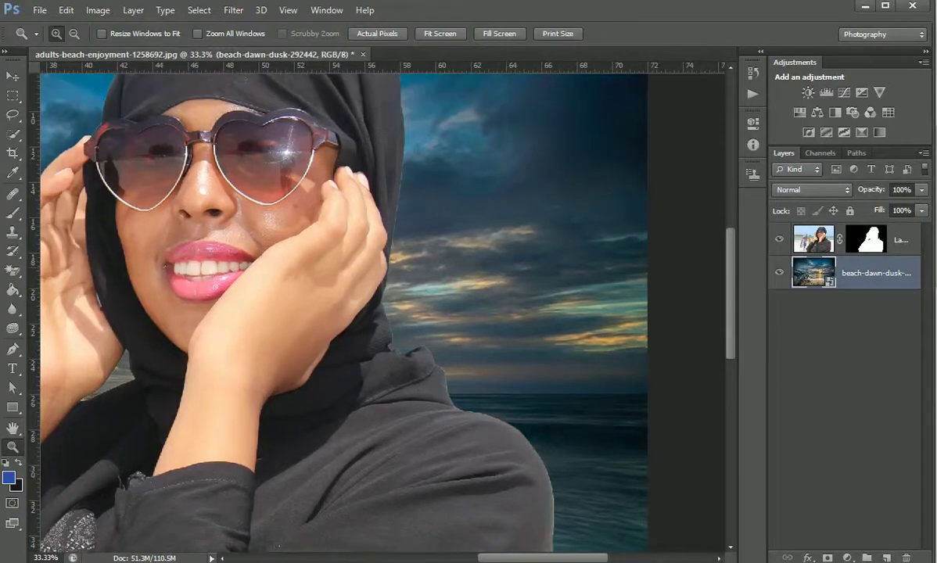
left_click_drag(383, 219, 391, 239)
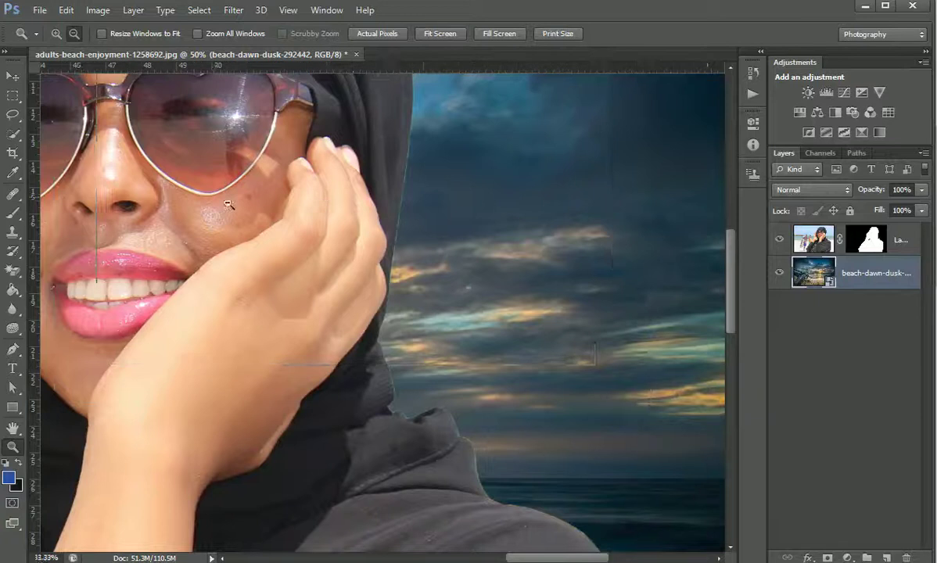
key("ctrl+minus")
key("ctrl+minus")
key("ctrl+minus")
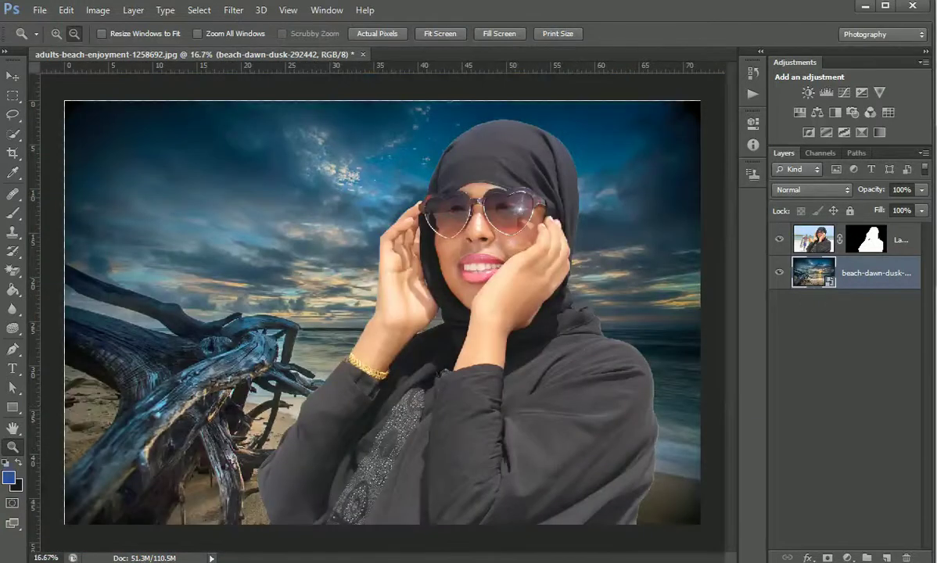
- Hide and show the woman's masked layer to compare the composite with the bare background
left_click(779, 239)
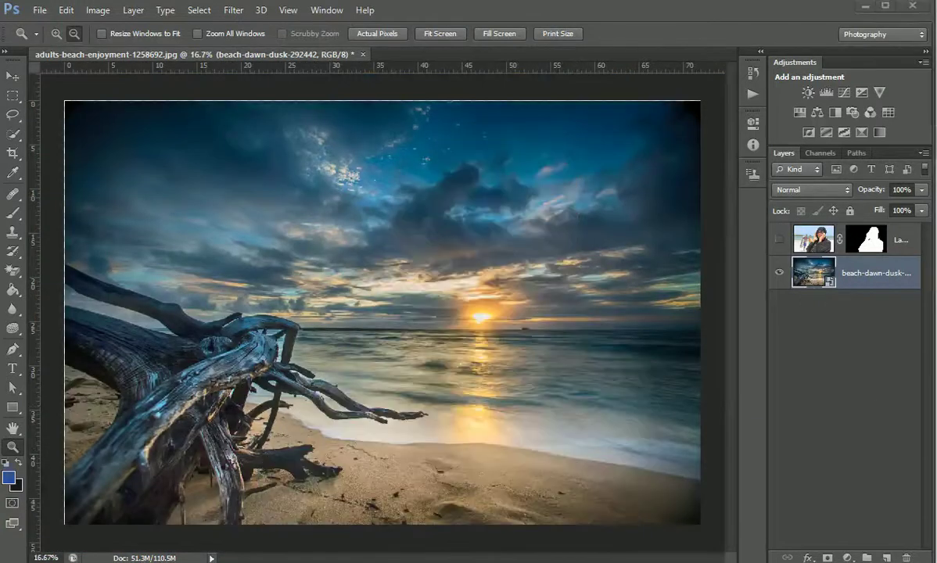
left_click(866, 241)
left_click(779, 239)
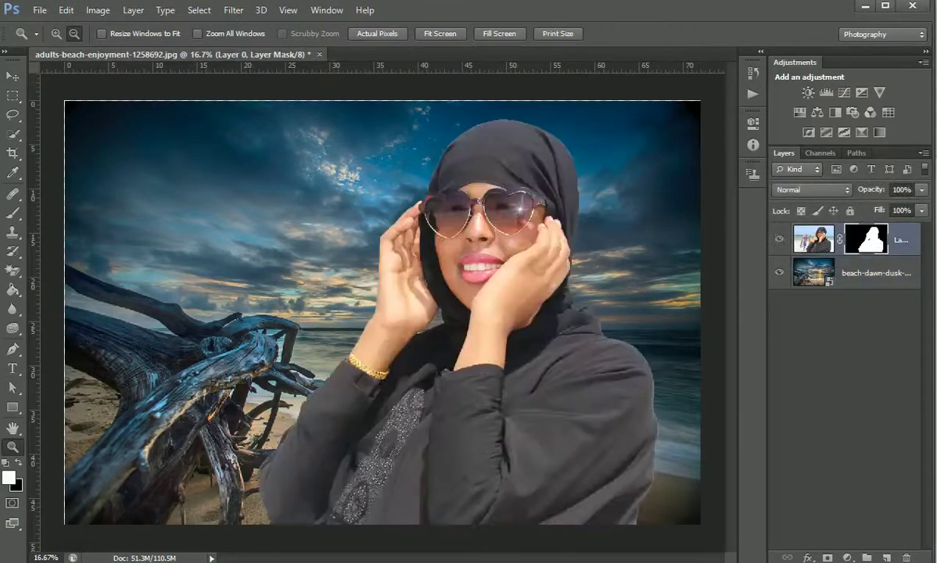
- Load the layer mask of the woman's layer as a selection
left_click(813, 238)
left_click(874, 247)
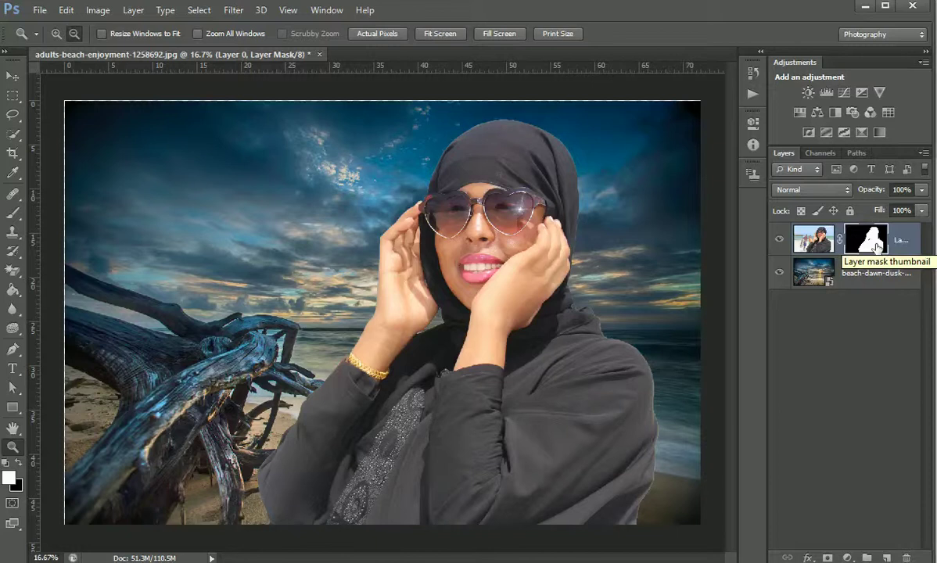
left_click_drag(876, 248, 880, 251)
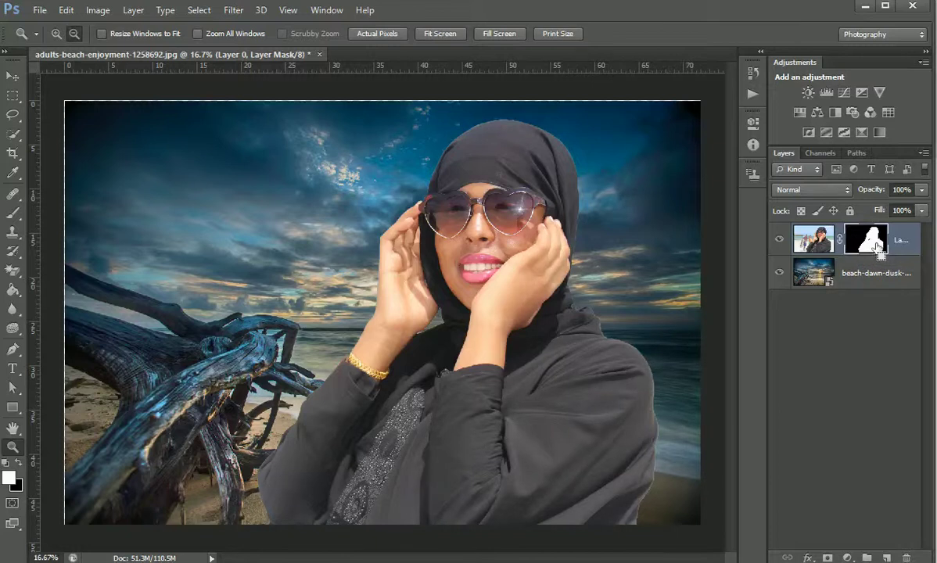
left_click_drag(876, 247, 871, 247)
left_click(873, 245, "ctrl")
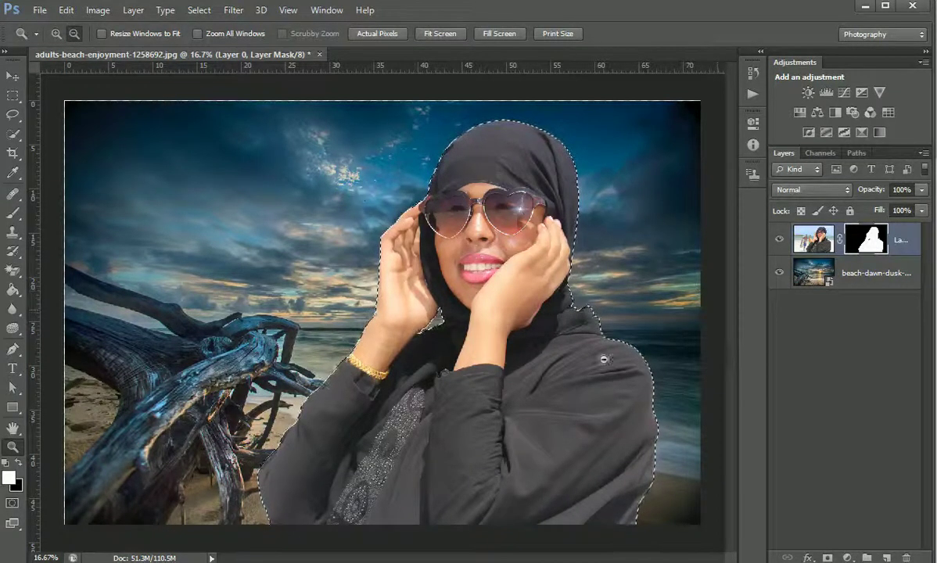
- Contract the selection around the woman by 2 pixels
left_click(198, 11)
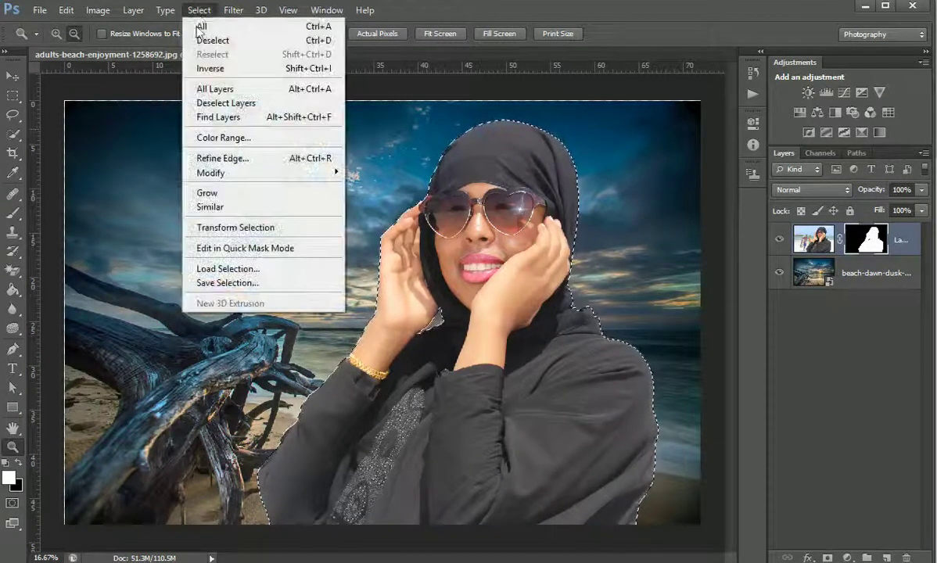
mouse_move(232, 179)
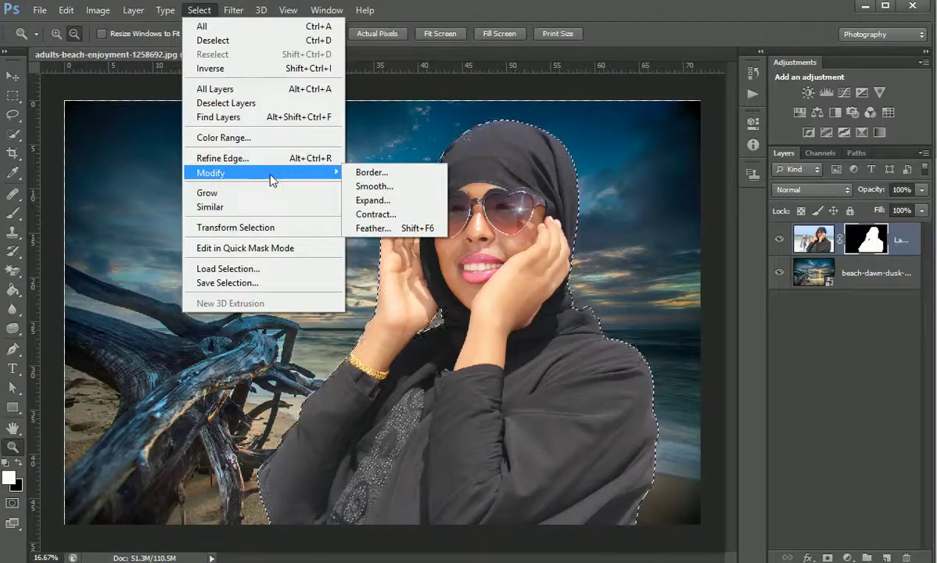
left_click(381, 215)
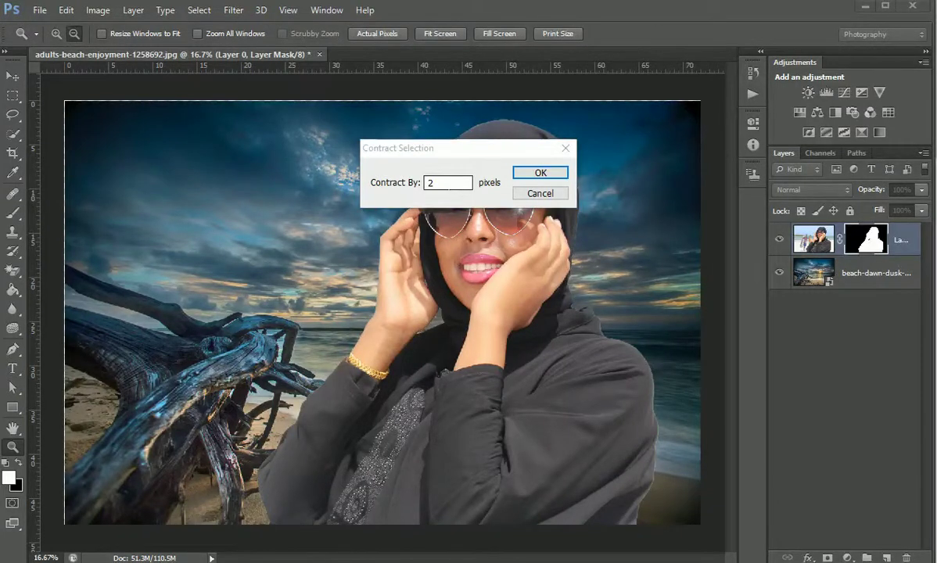
left_click(446, 188)
type("3")
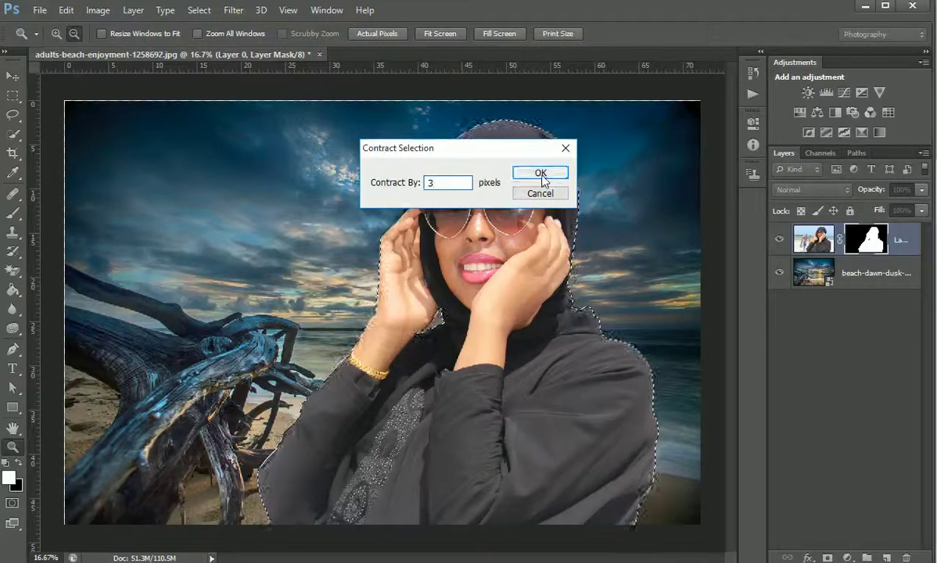
left_click_drag(438, 183, 397, 186)
type("2")
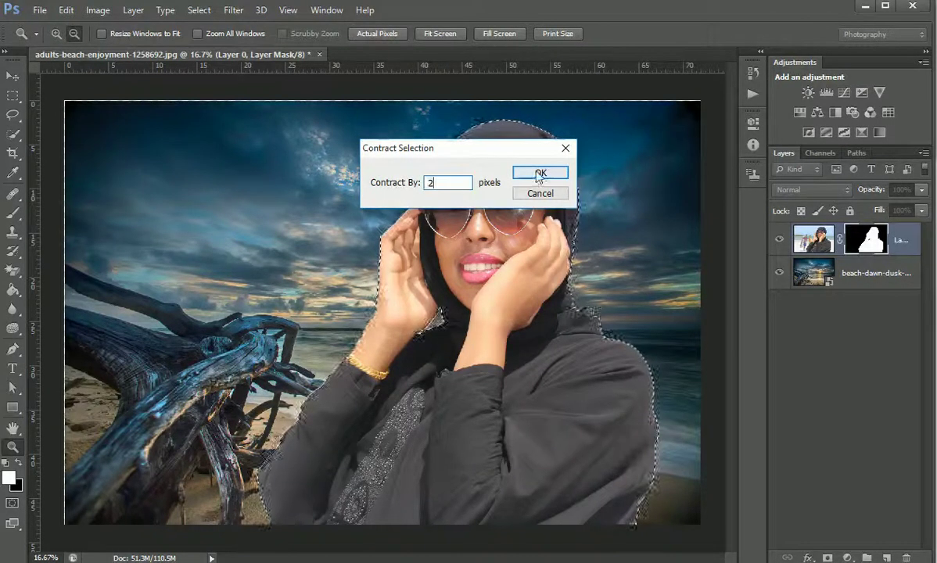
left_click(538, 173)
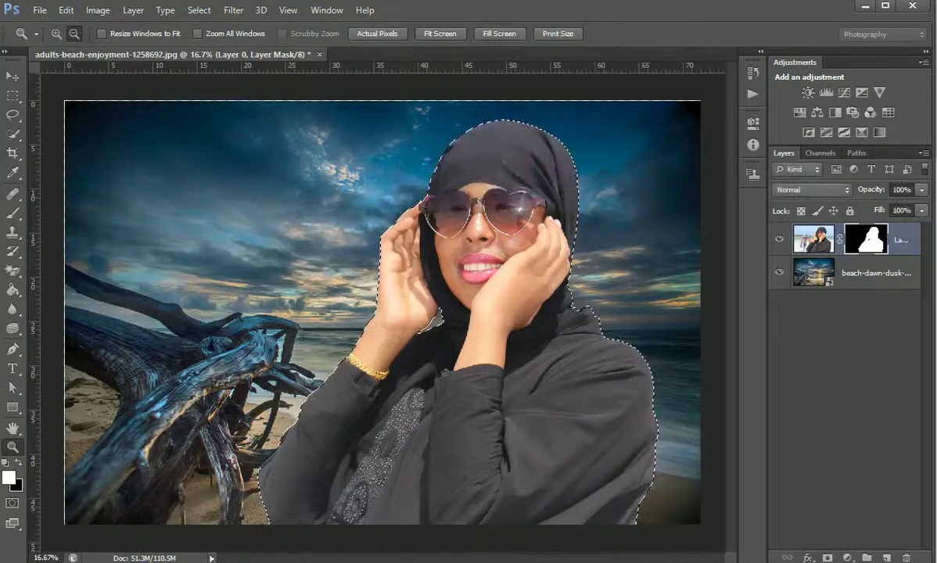
- Invert the selection so it covers everything outside the woman
key("ctrl+minus")
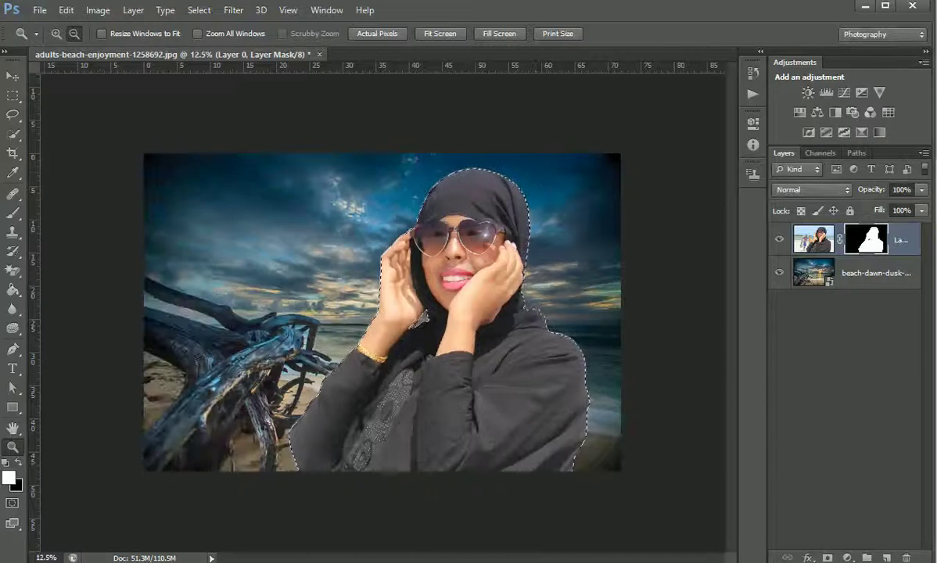
left_click(200, 10)
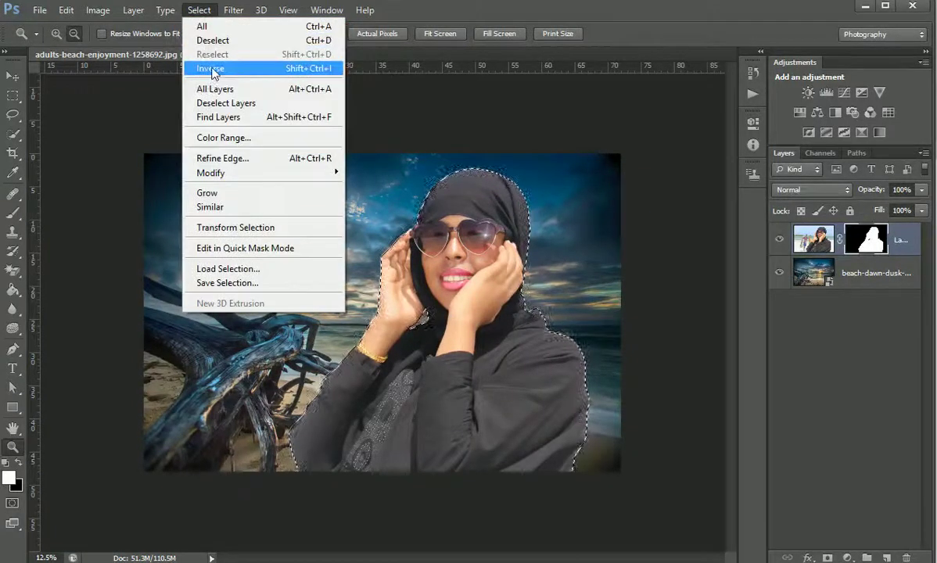
left_click(209, 69)
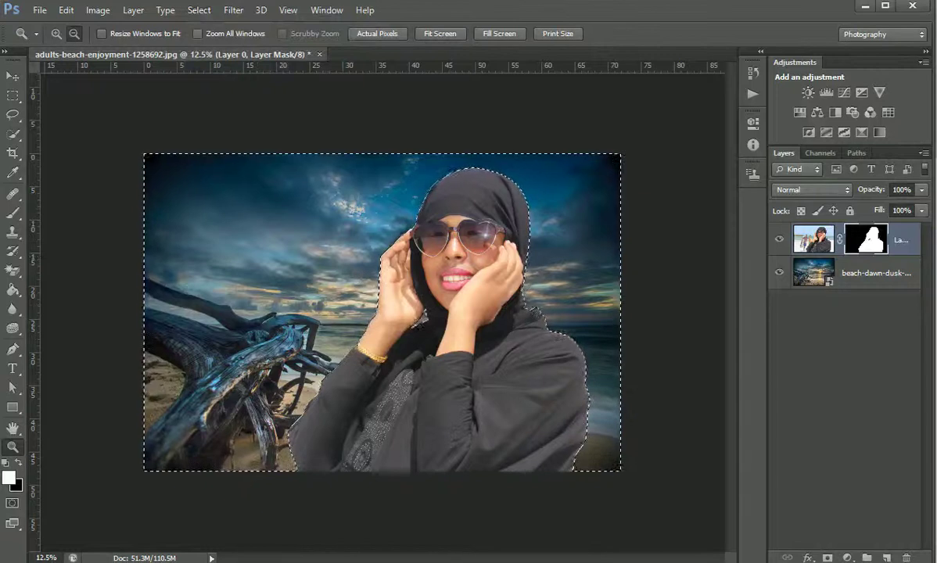
- Set up the Eraser with a soft brush of 127 px for cleaning the woman's layer mask
left_click(56, 34)
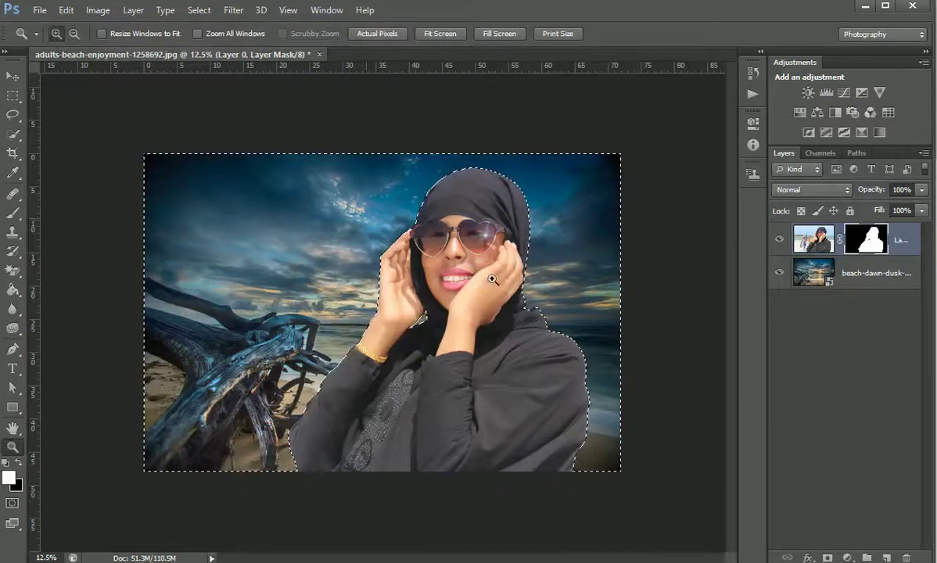
left_click(475, 196)
left_click(387, 252)
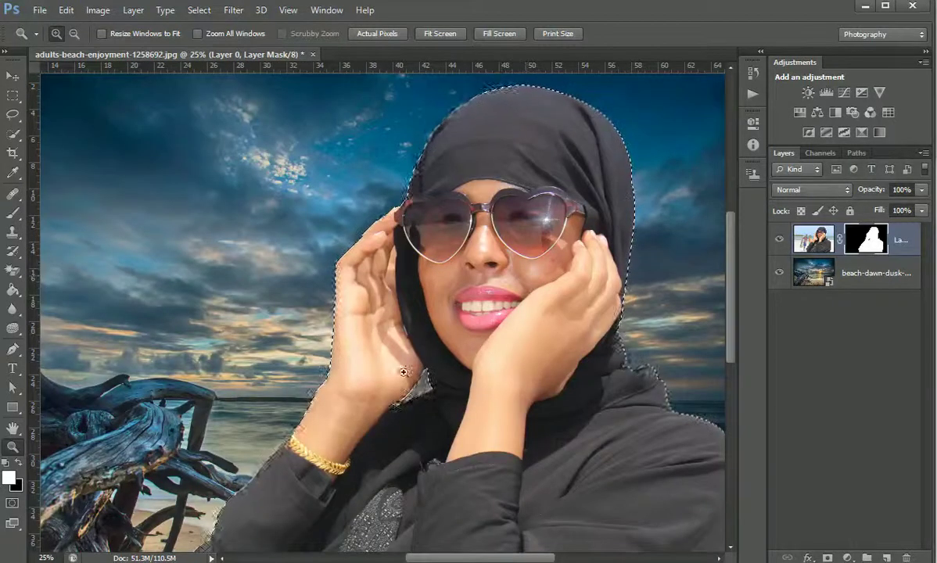
left_click(13, 269)
left_click(66, 270)
left_click(72, 33)
mouse_move(102, 81)
left_mouse_down()
mouse_move(80, 81)
mouse_move(102, 82)
left_mouse_up()
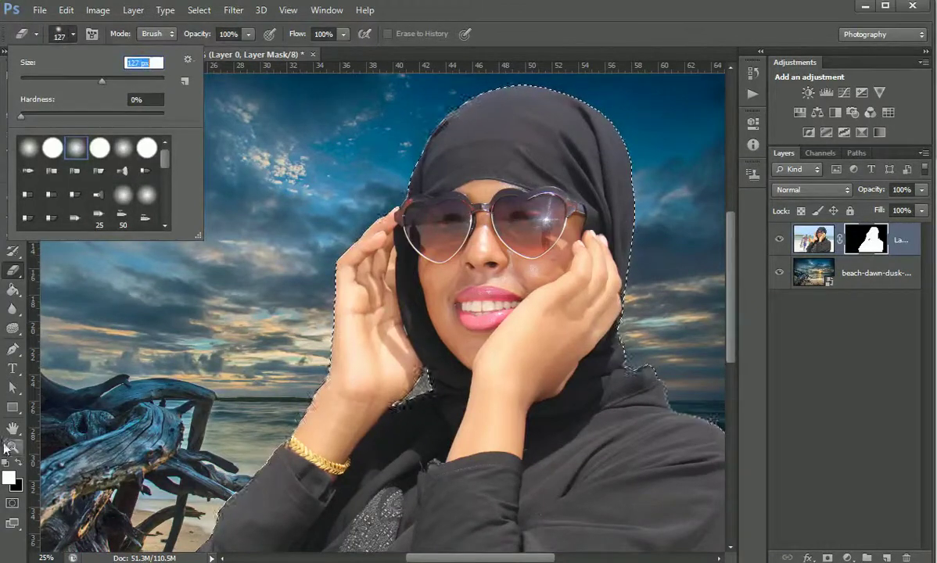
- Erase the leftover fringe on the layer mask along the woman's hand, headscarf, shoulder and sleeve within the inverted selection
left_click(12, 448)
left_click(376, 344)
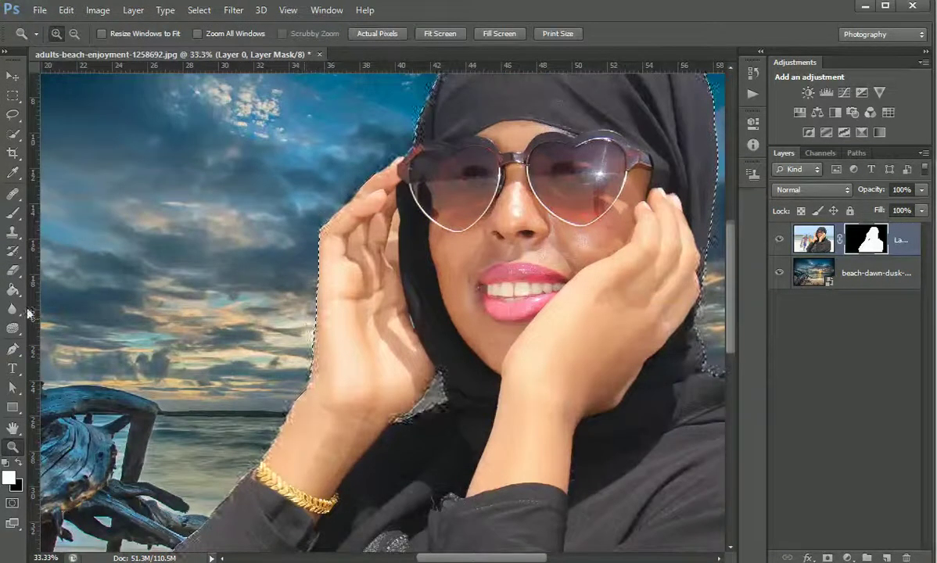
left_click(13, 270)
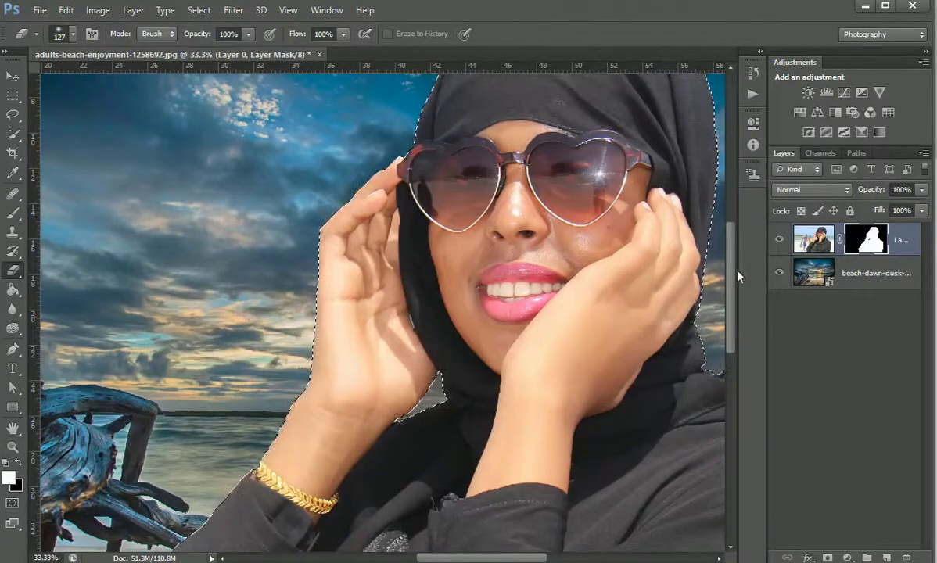
scroll(687, 274, "up", 5)
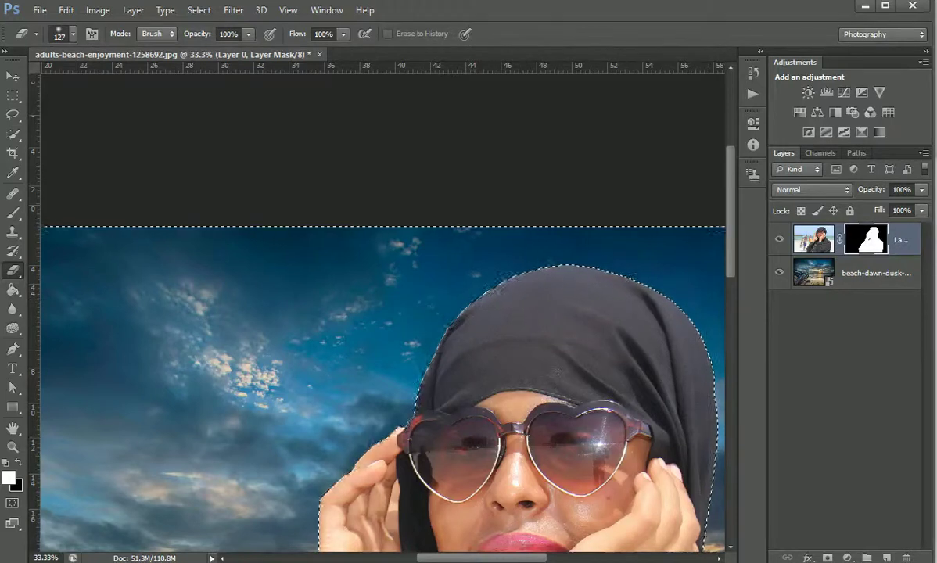
scroll(651, 336, "right", 5)
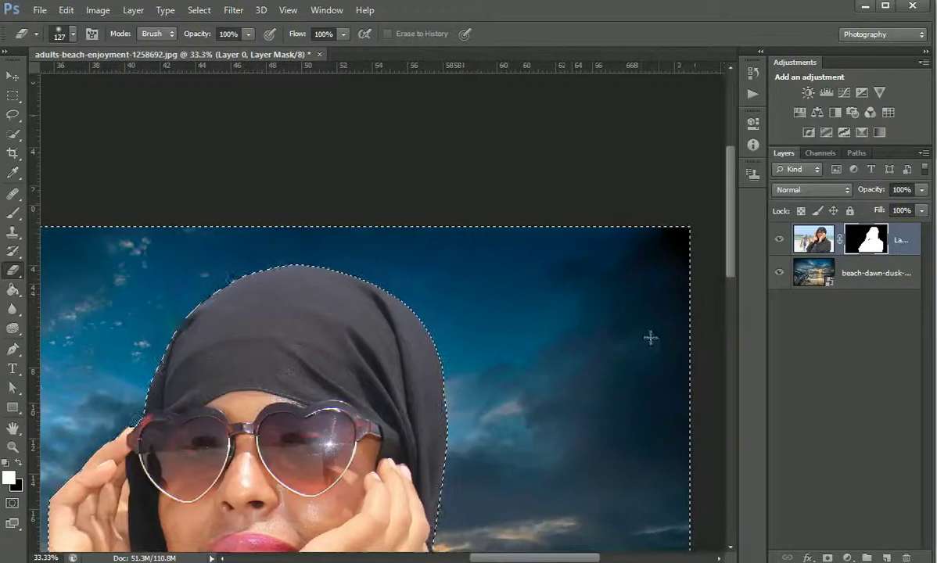
scroll(651, 336, "down", 3)
scroll(702, 299, "down", 1)
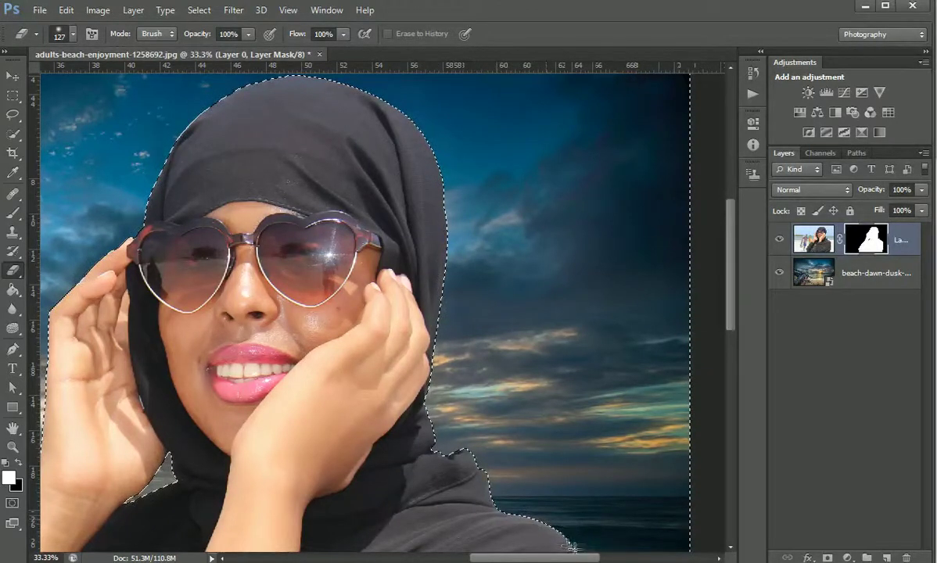
left_click_drag(732, 235, 732, 328)
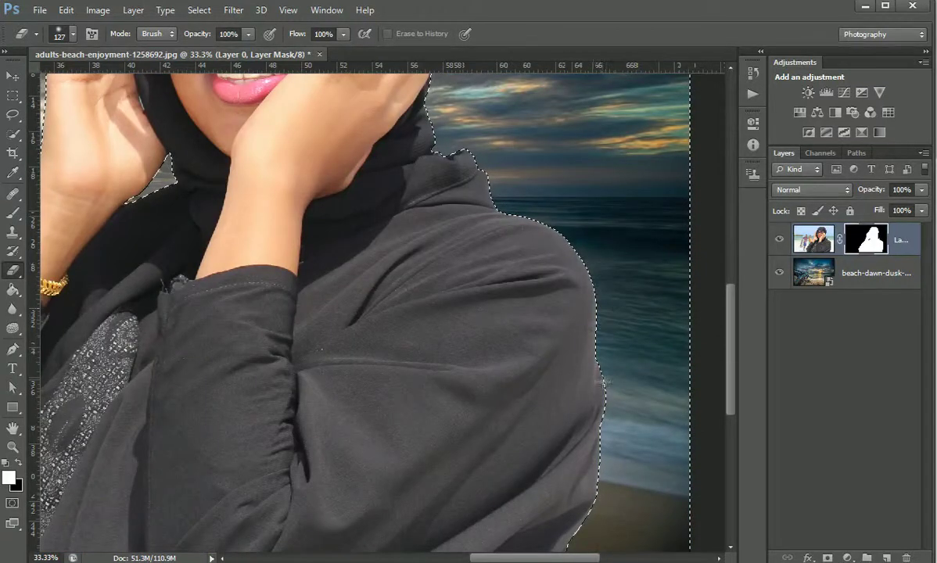
left_click_drag(526, 557, 461, 557)
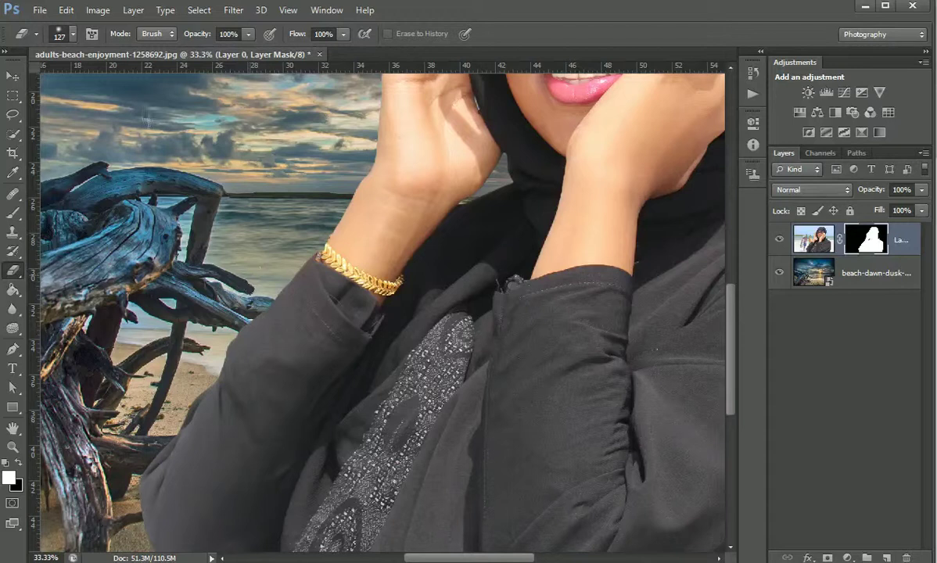
- Examine the cleaned cut-out edges around the woman's wrist, bracelet and sleeve, and view the whole composite
key("z")
left_click_drag(261, 228, 391, 238)
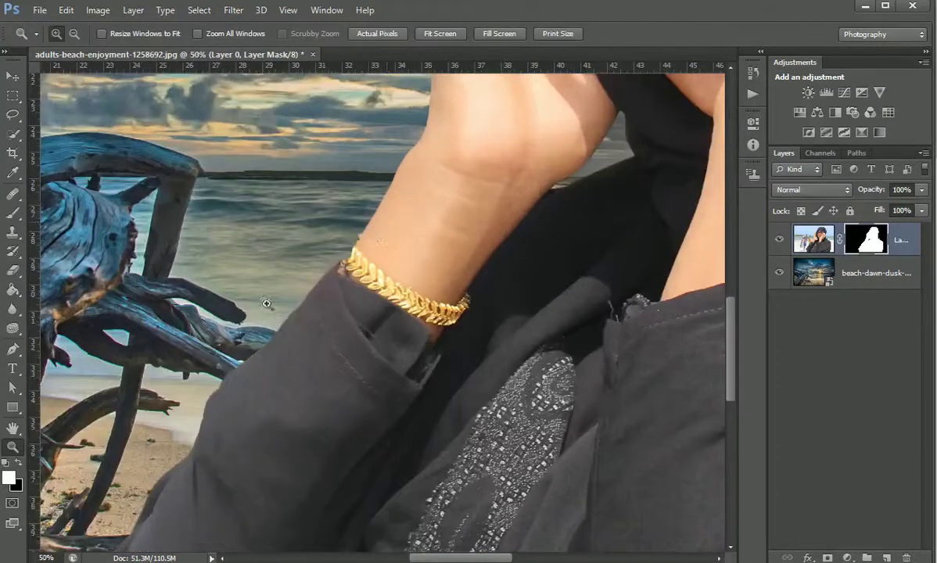
left_click_drag(70, 75, 387, 212)
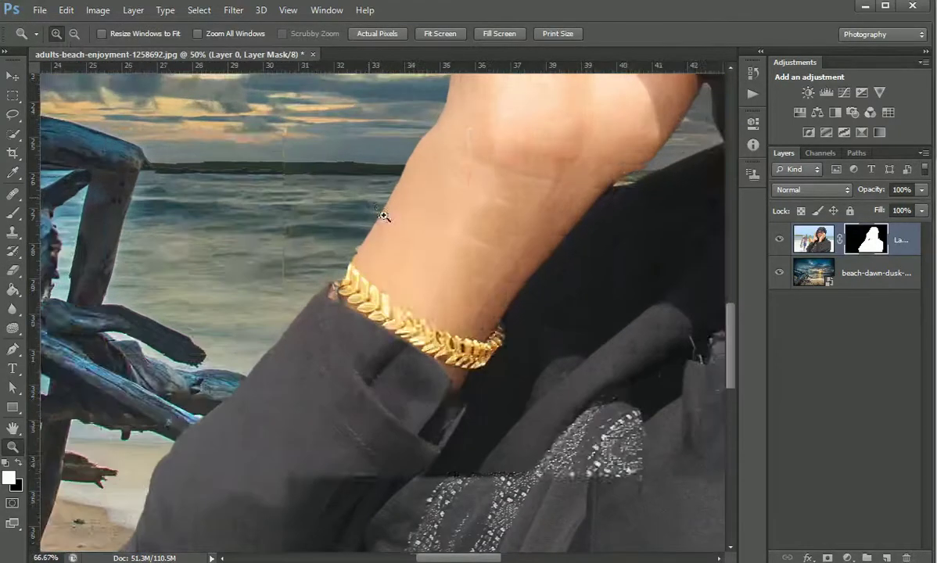
key("ctrl+plus")
key("ctrl+plus")
key("ctrl+plus")
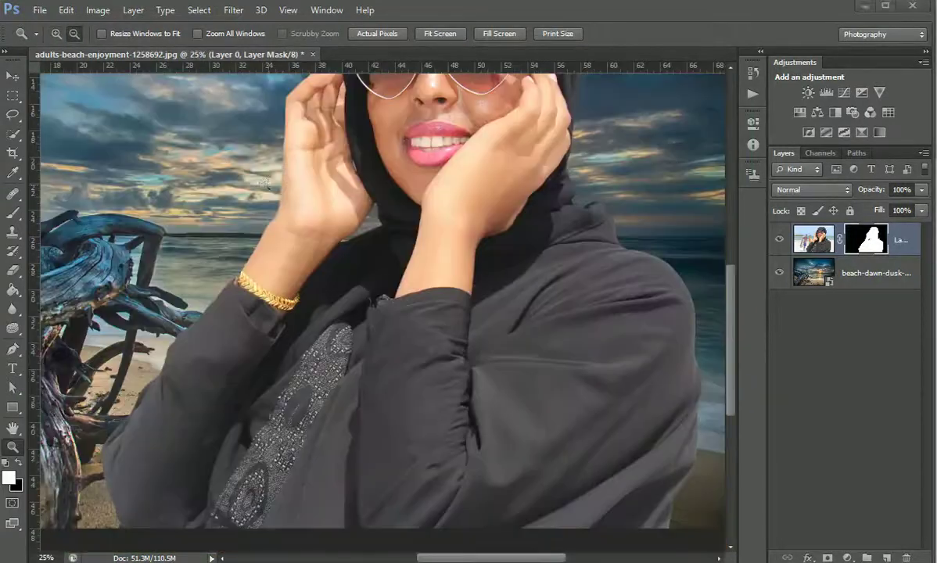
left_click(265, 182, "alt")
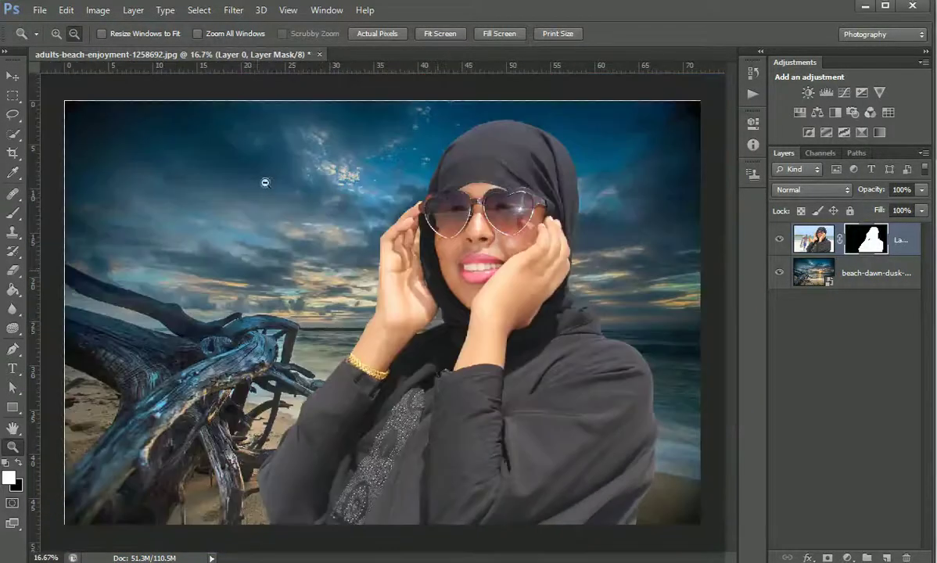
- Enlarge the beach background layer from its upper-left corner so it extends past the edges of the canvas
left_click(823, 270)
key("v")
left_click_drag(70, 107, 53, 91)
left_click(739, 34)
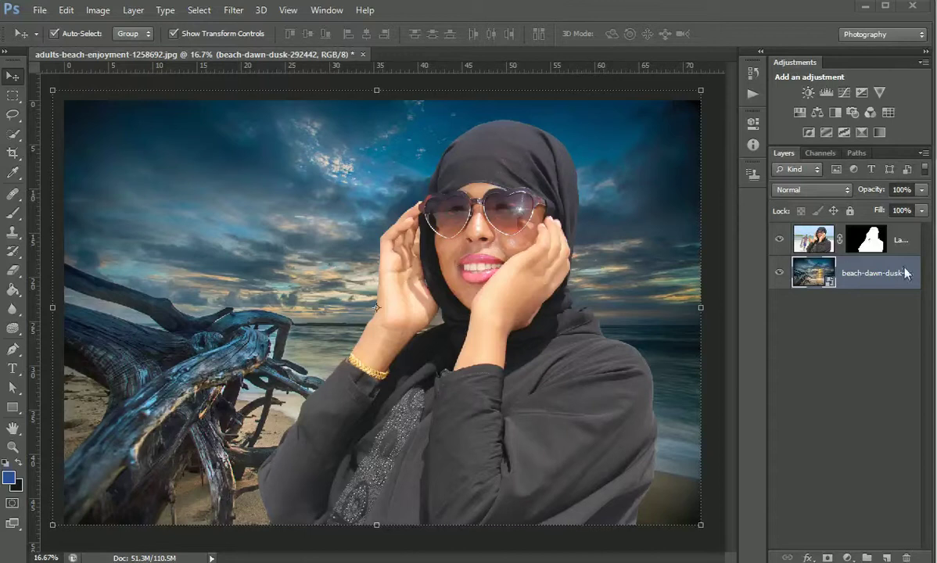
- Add a Photo Filter adjustment layer above the woman's masked layer
left_click(812, 249)
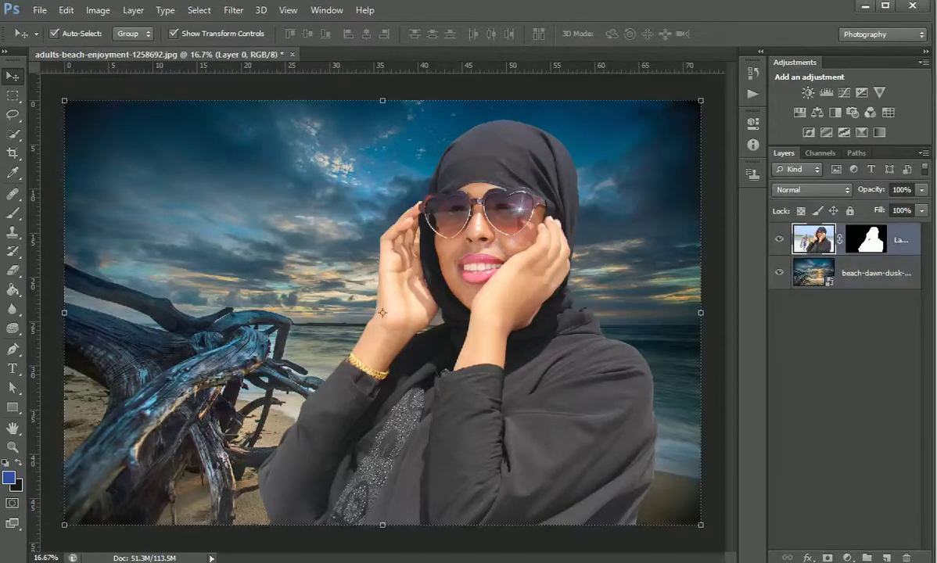
left_click(848, 558)
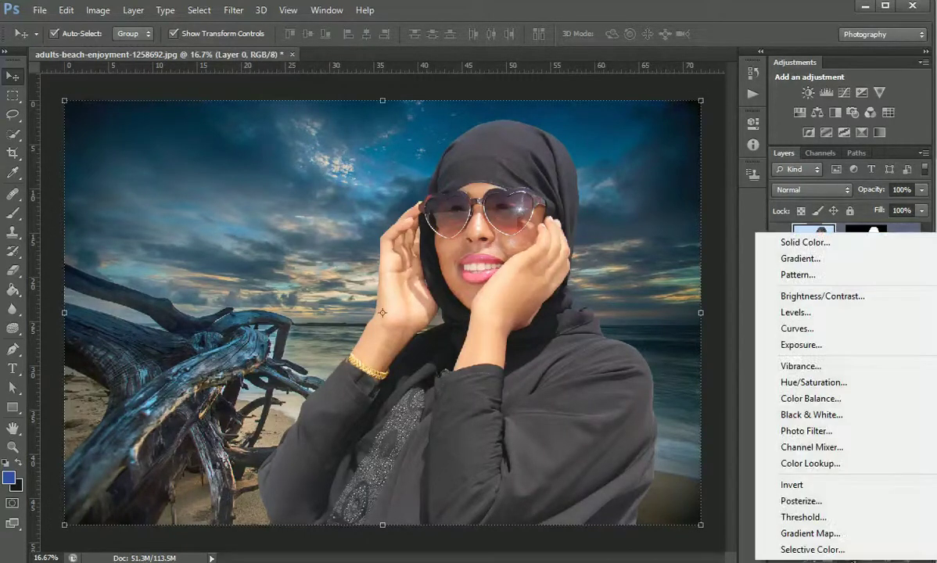
left_click(813, 436)
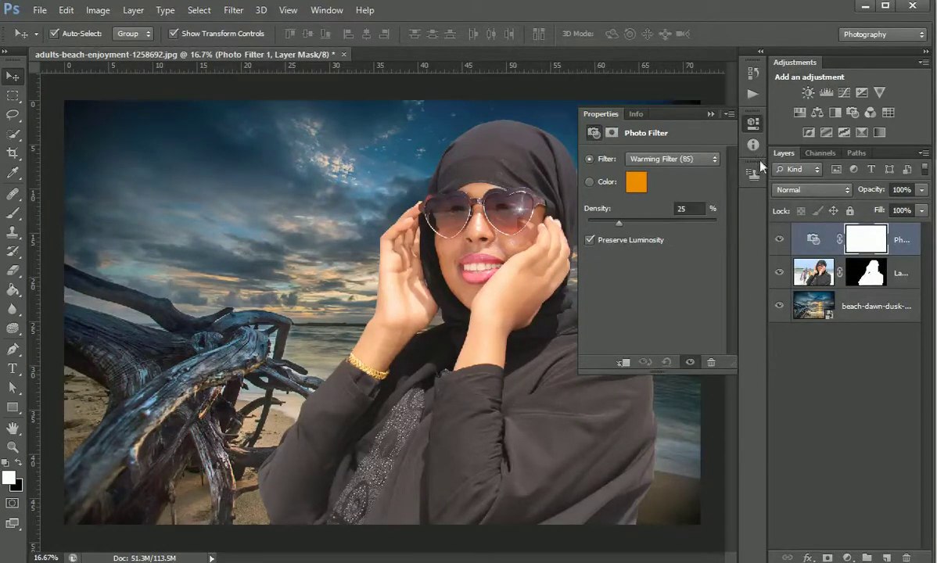
- Set the Photo Filter to Cooling Filter (82), lower its density slightly, and review the whole composite
left_click(710, 161)
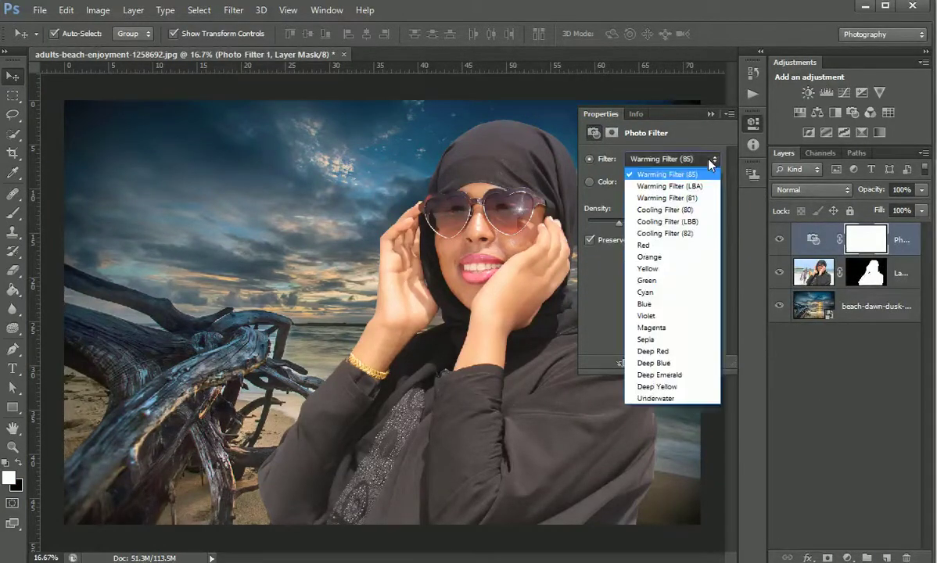
left_click(690, 234)
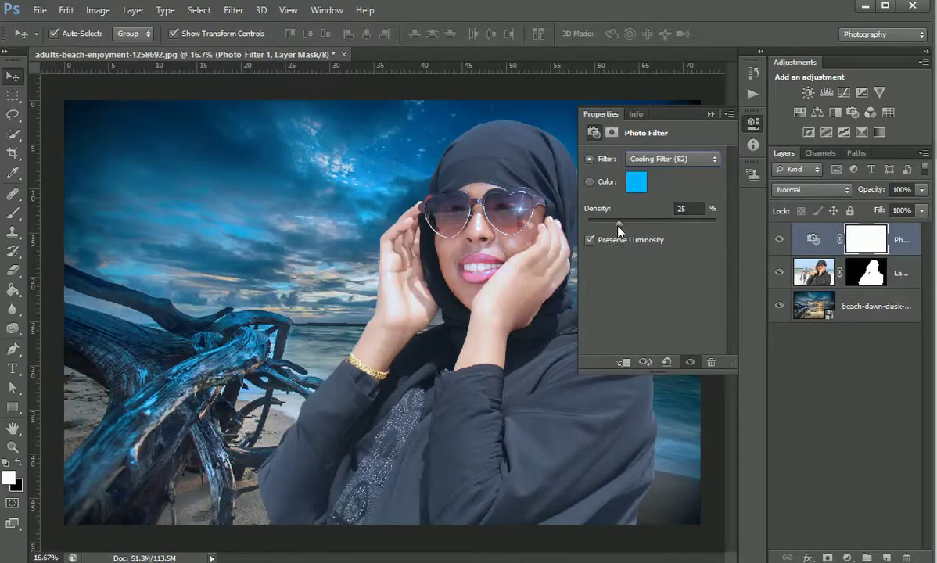
mouse_move(618, 224)
left_mouse_down()
mouse_move(596, 232)
mouse_move(608, 232)
left_mouse_up()
left_click(711, 114)
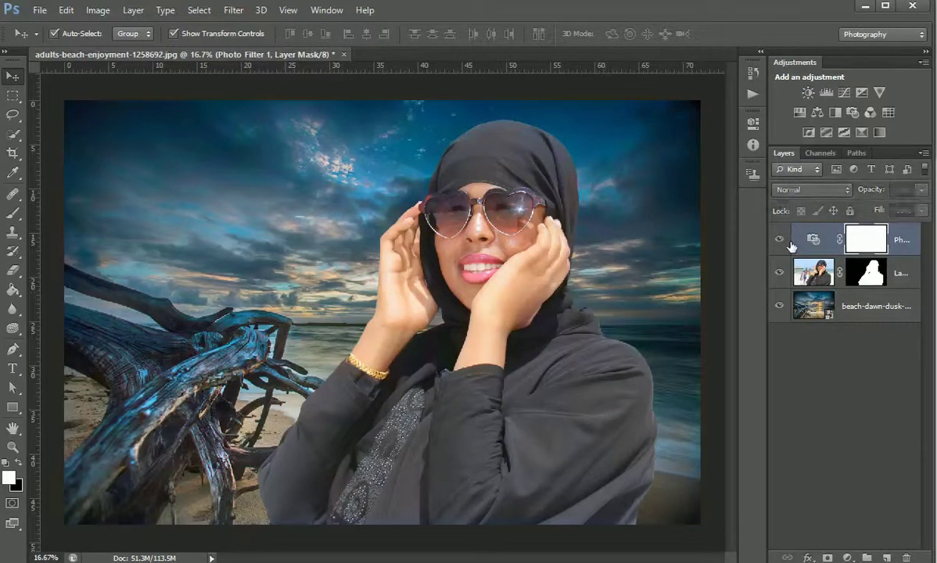
left_click(12, 446)
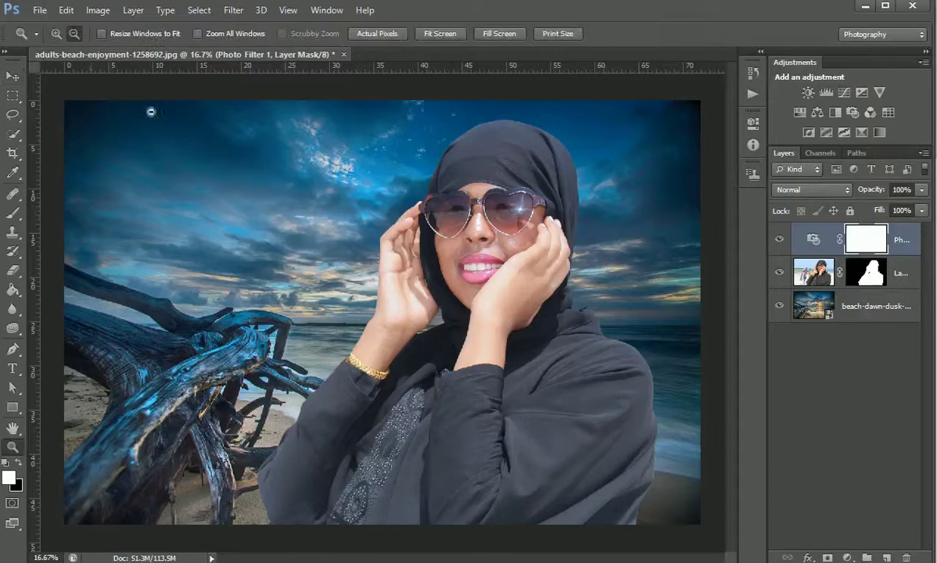
left_click(297, 255, "alt")
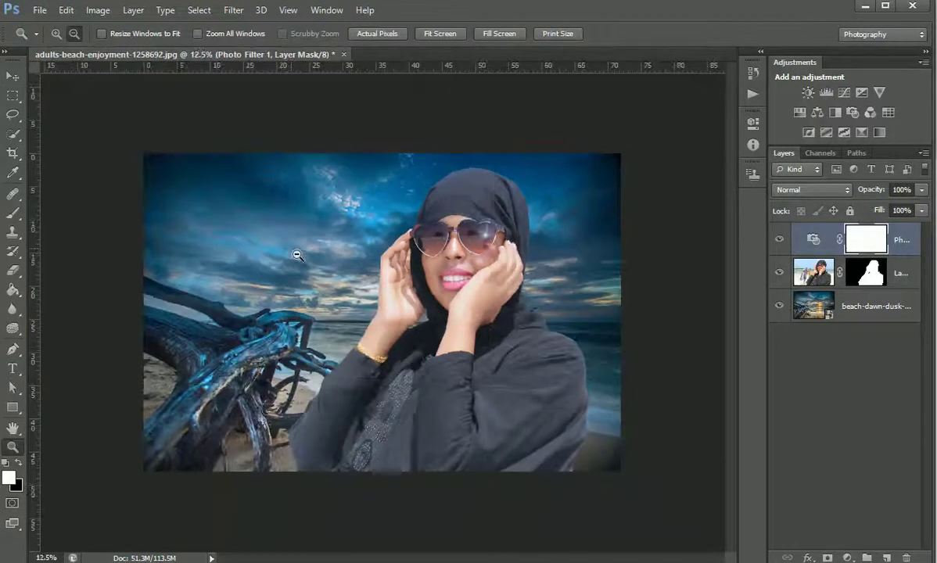